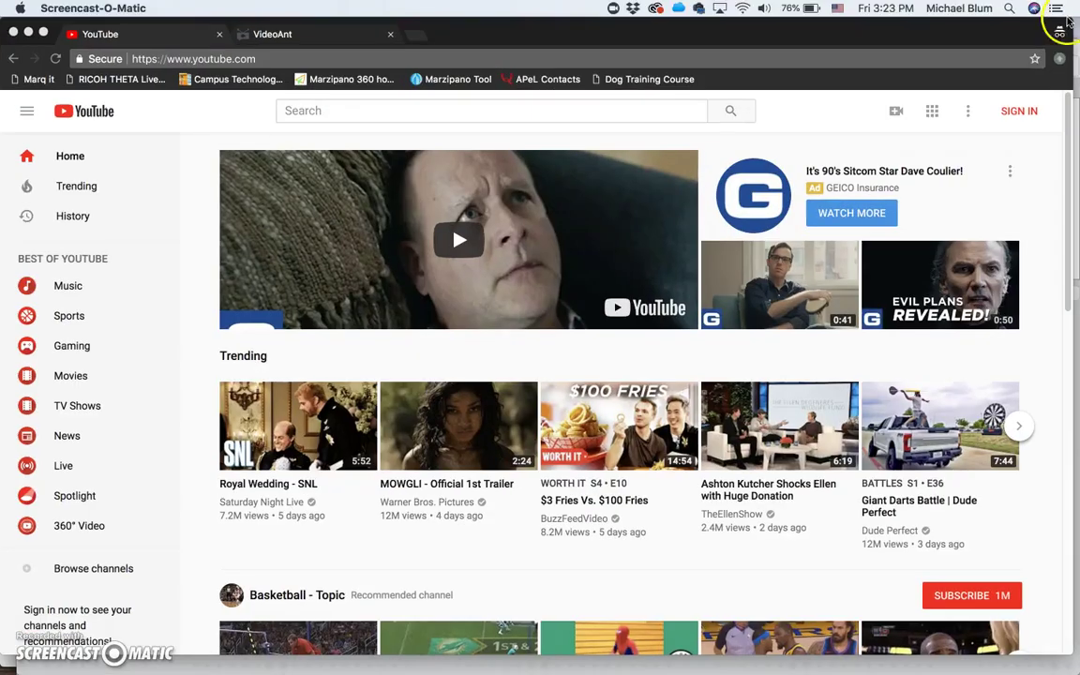
Step: Sign in to YouTube with the Google account's email address and password
click(1020, 112)
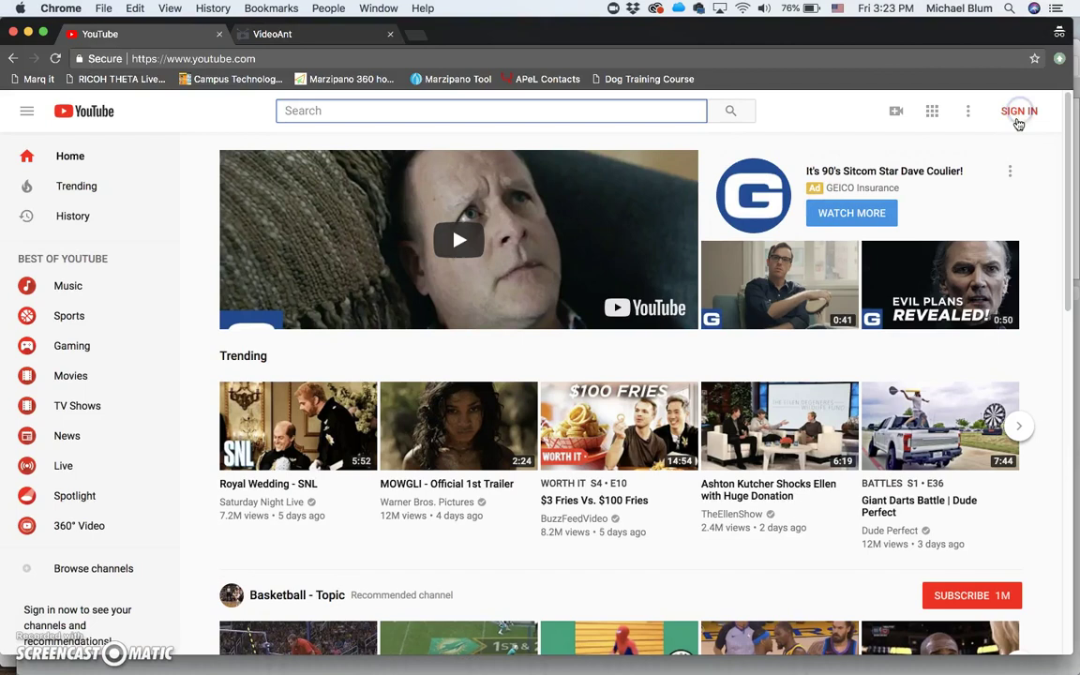
click(1018, 112)
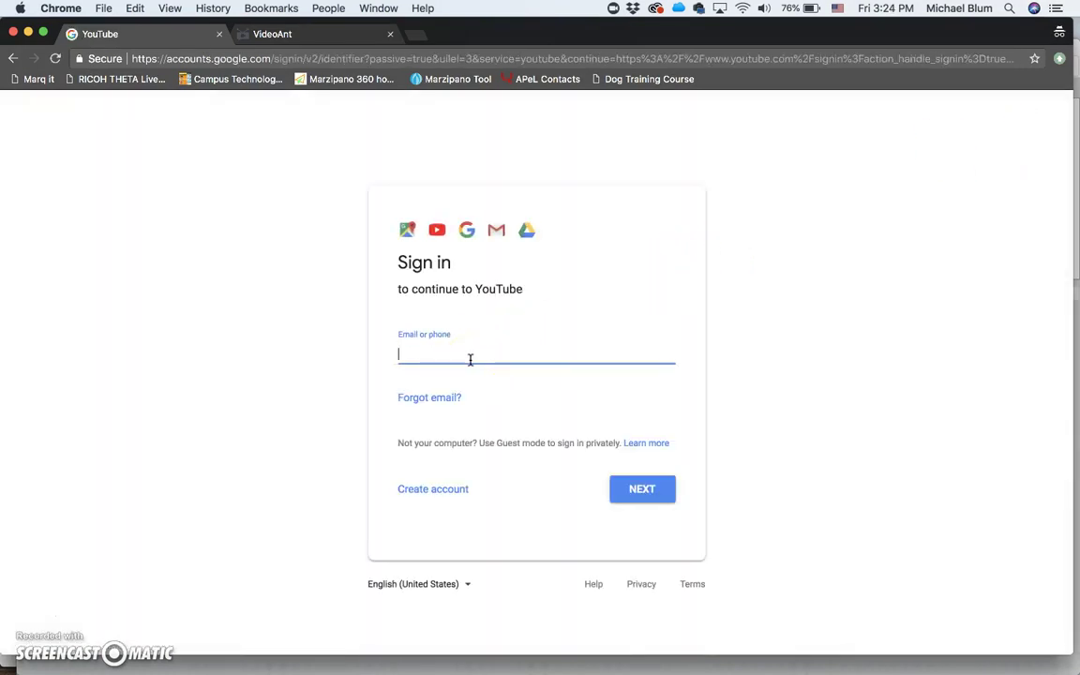
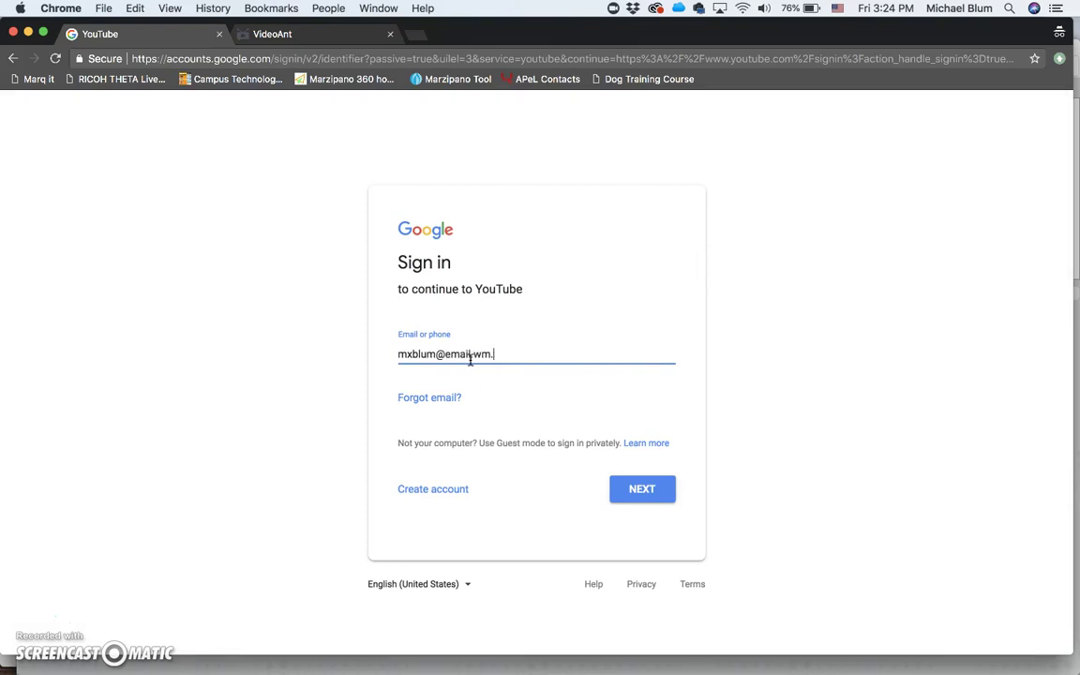
click(636, 491)
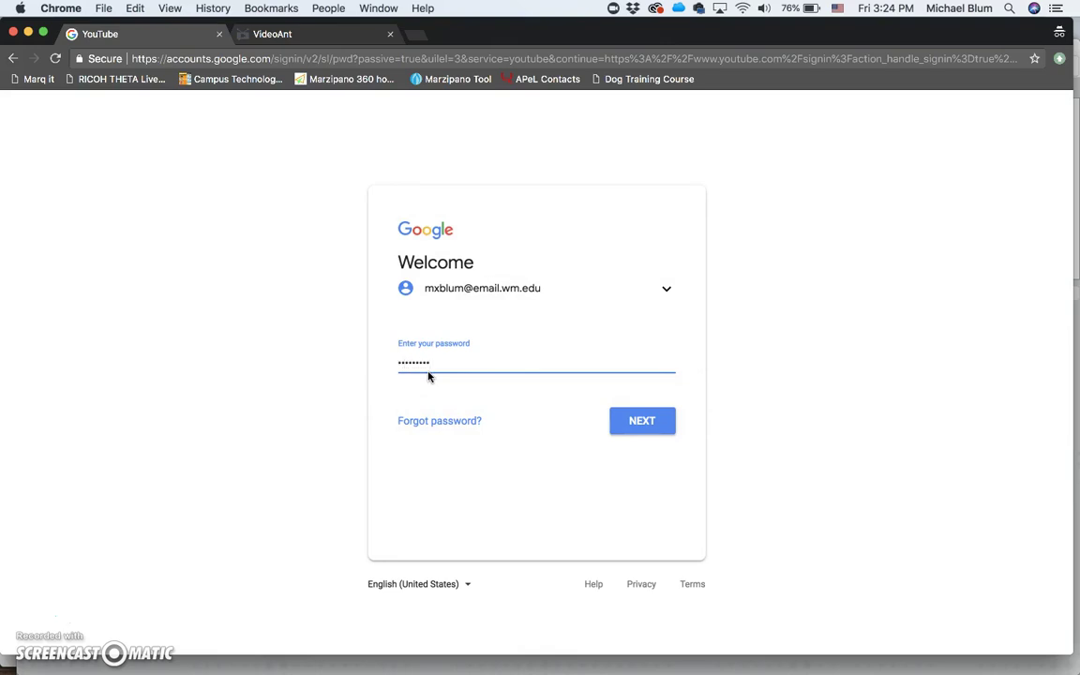
key(Return)
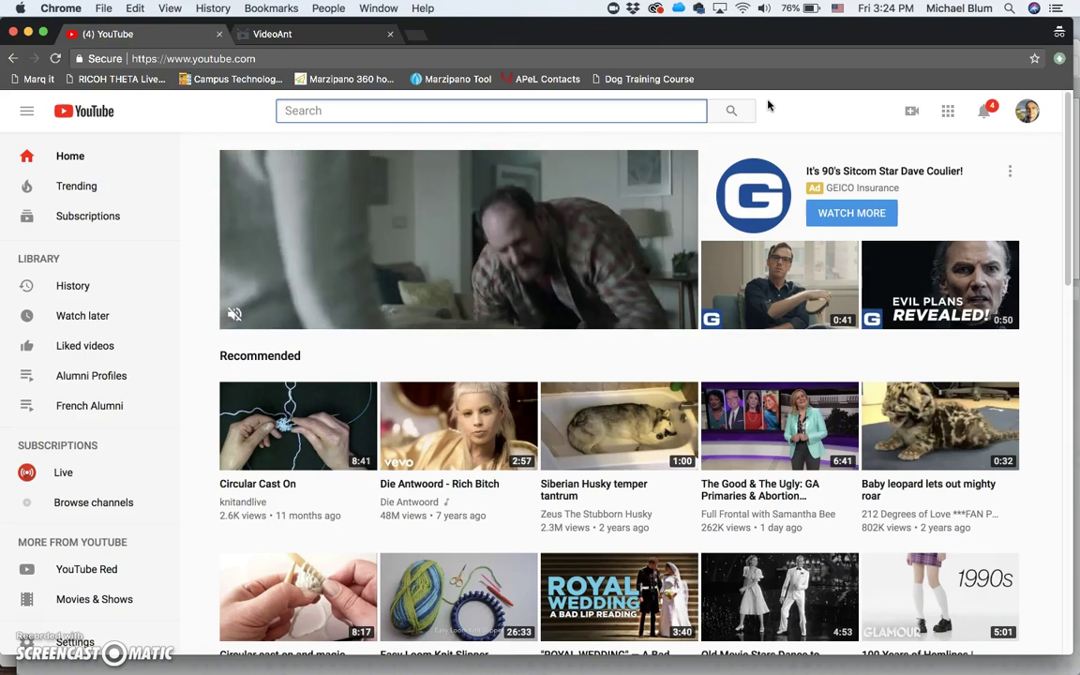
Step: Open YouTube's Upload video page from the camera icon, leaving privacy set to Public
click(838, 108)
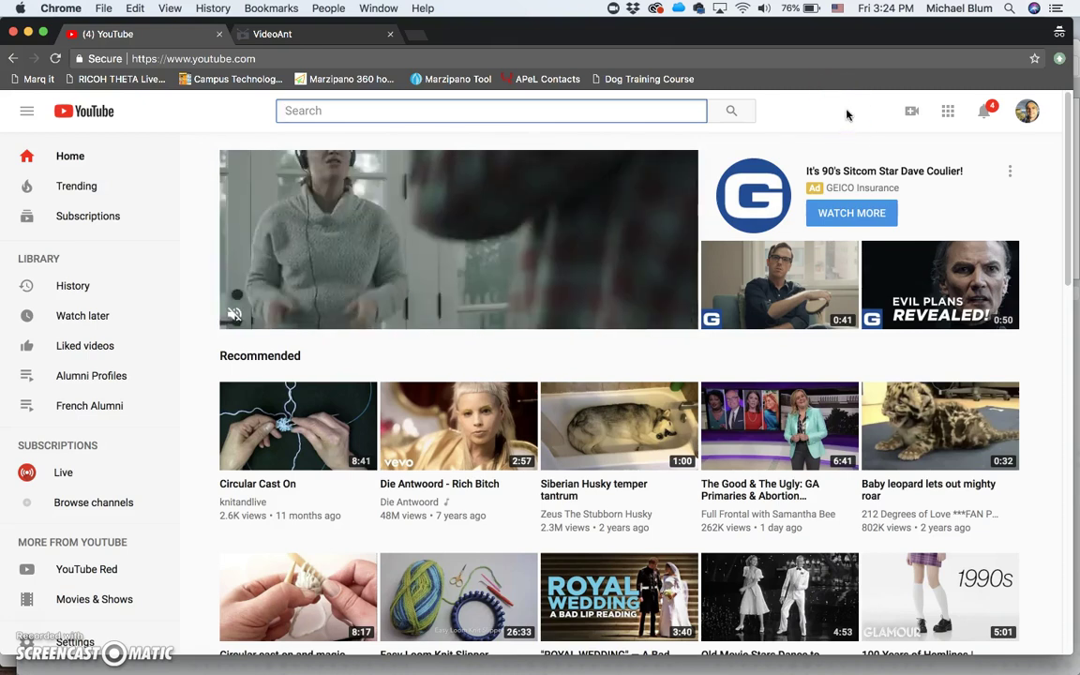
click(876, 119)
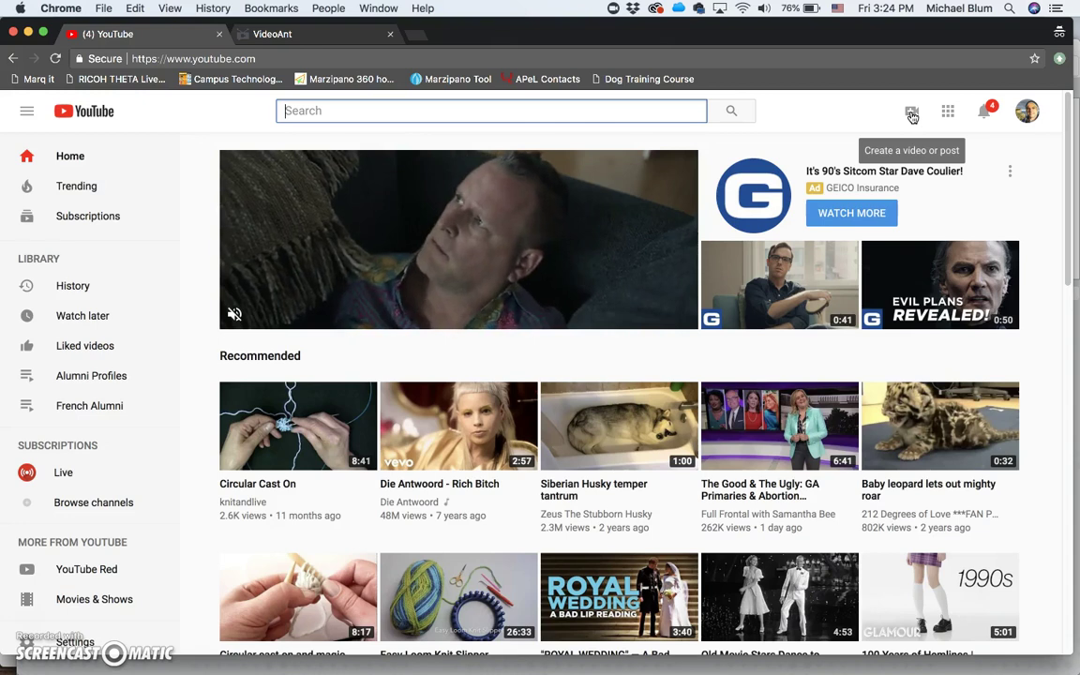
click(911, 112)
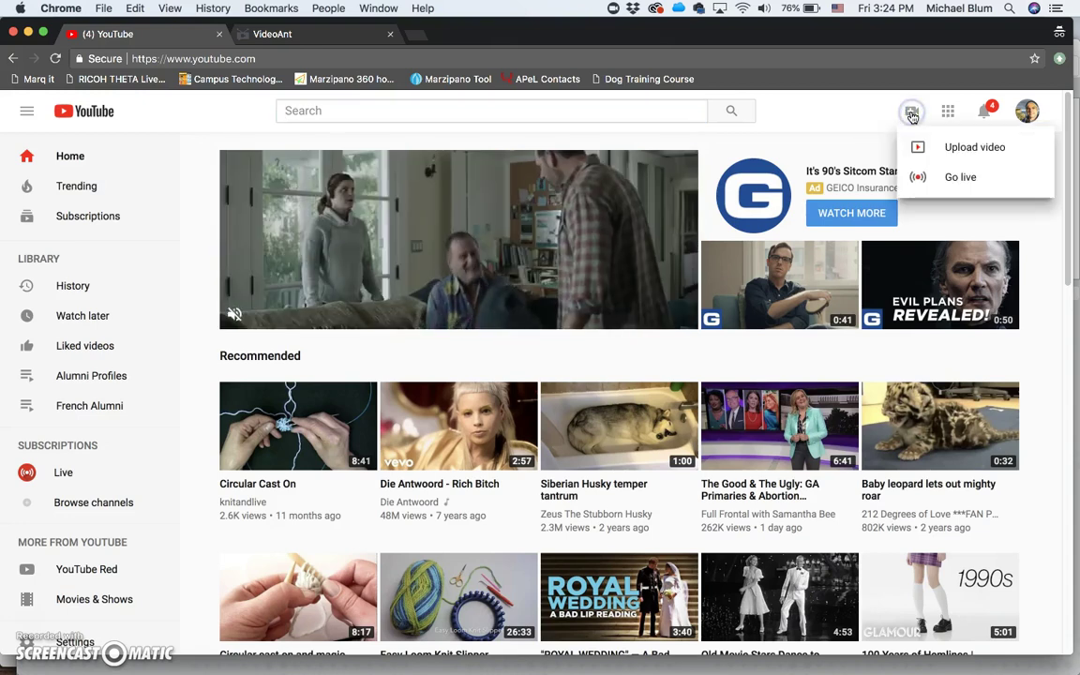
click(927, 148)
click(948, 148)
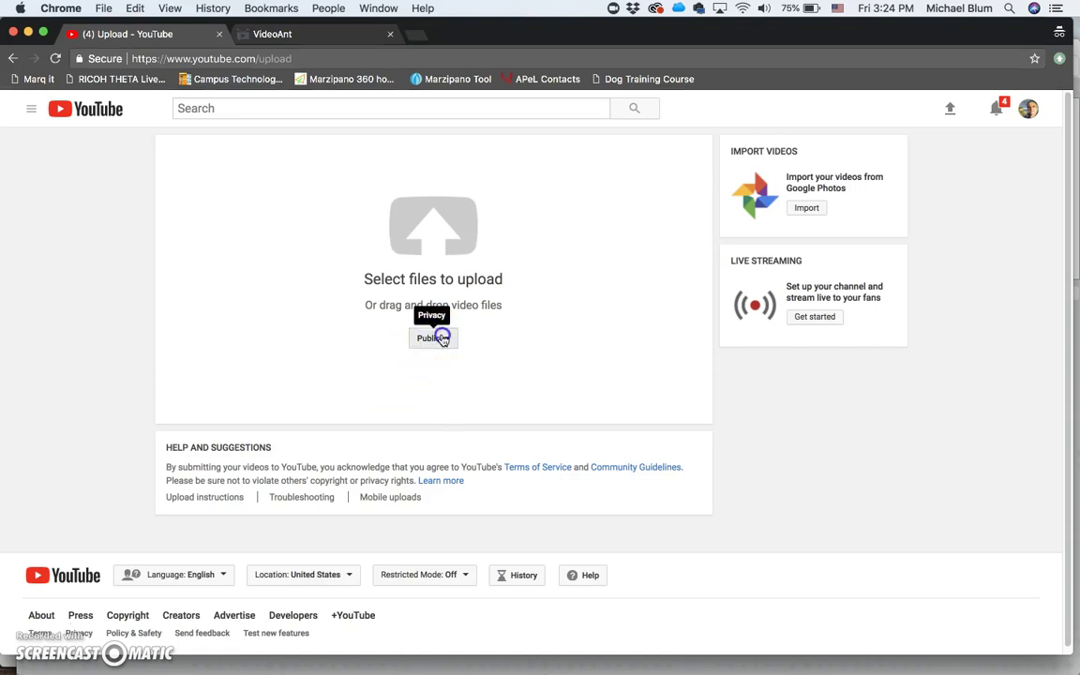
click(427, 343)
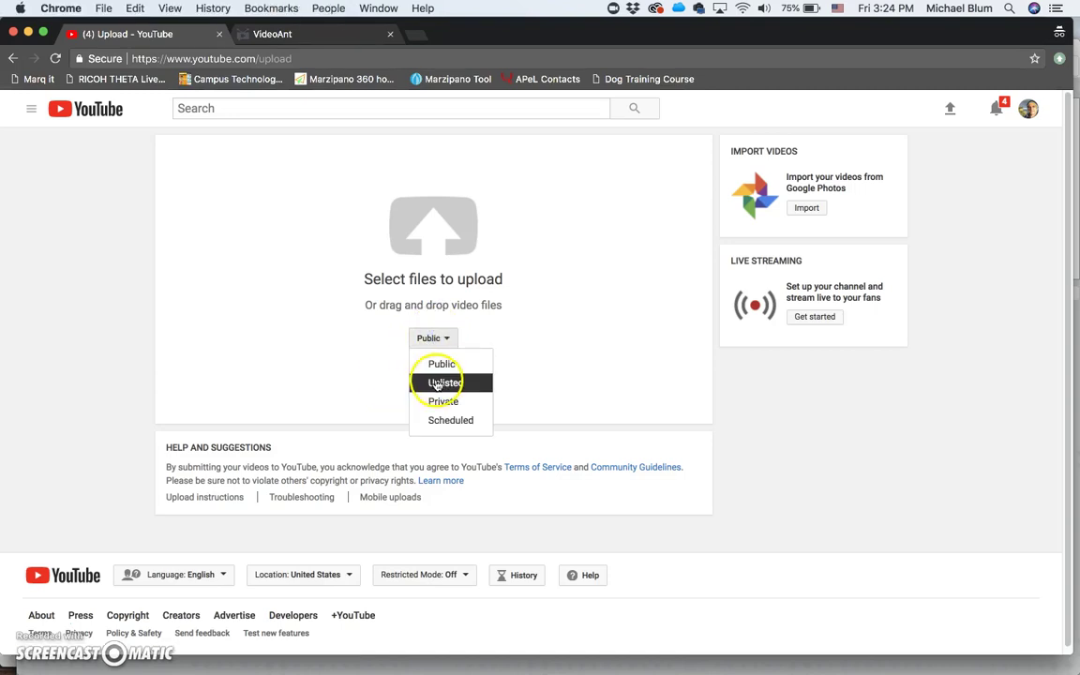
click(561, 335)
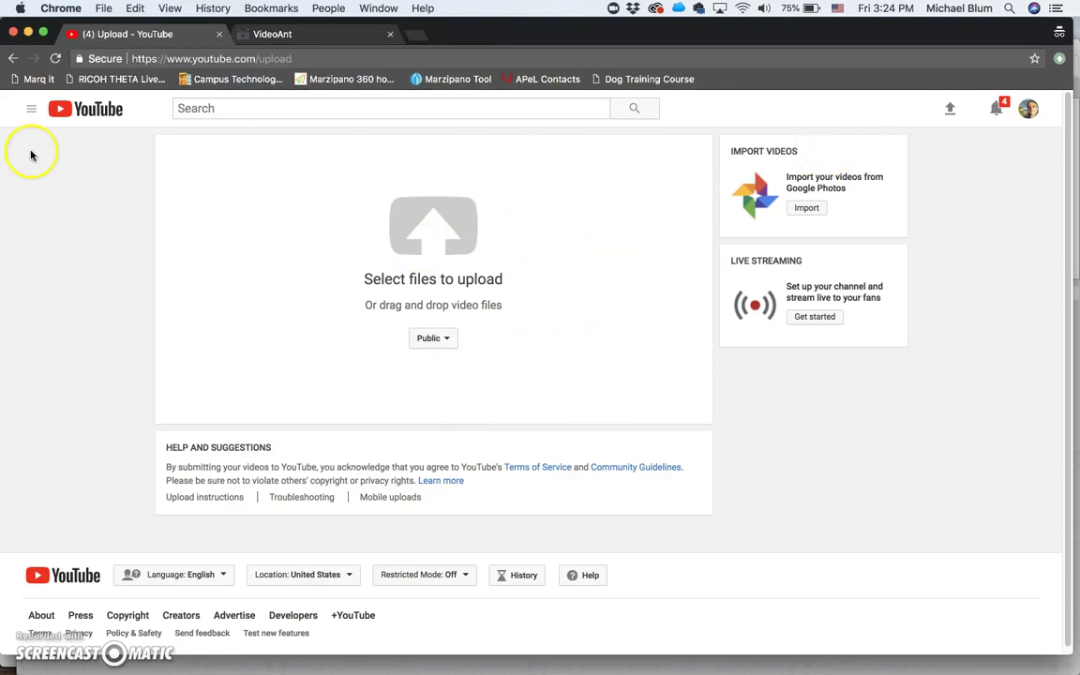
Step: Open the first video on My channel, pause it at 0:03, and select its URL
click(31, 108)
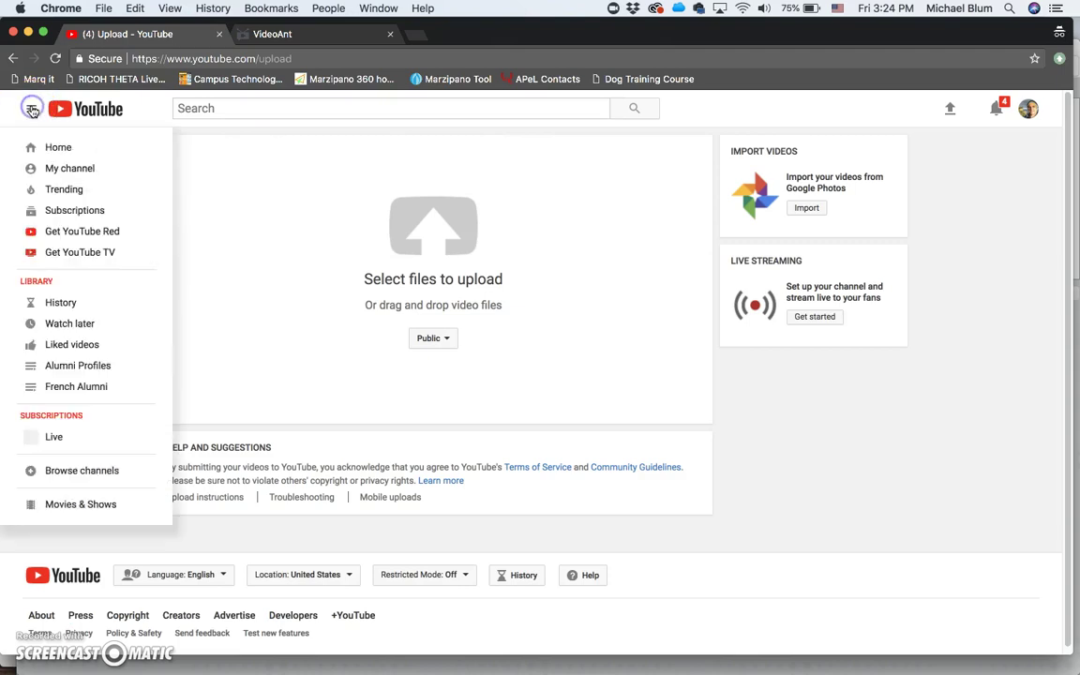
click(49, 168)
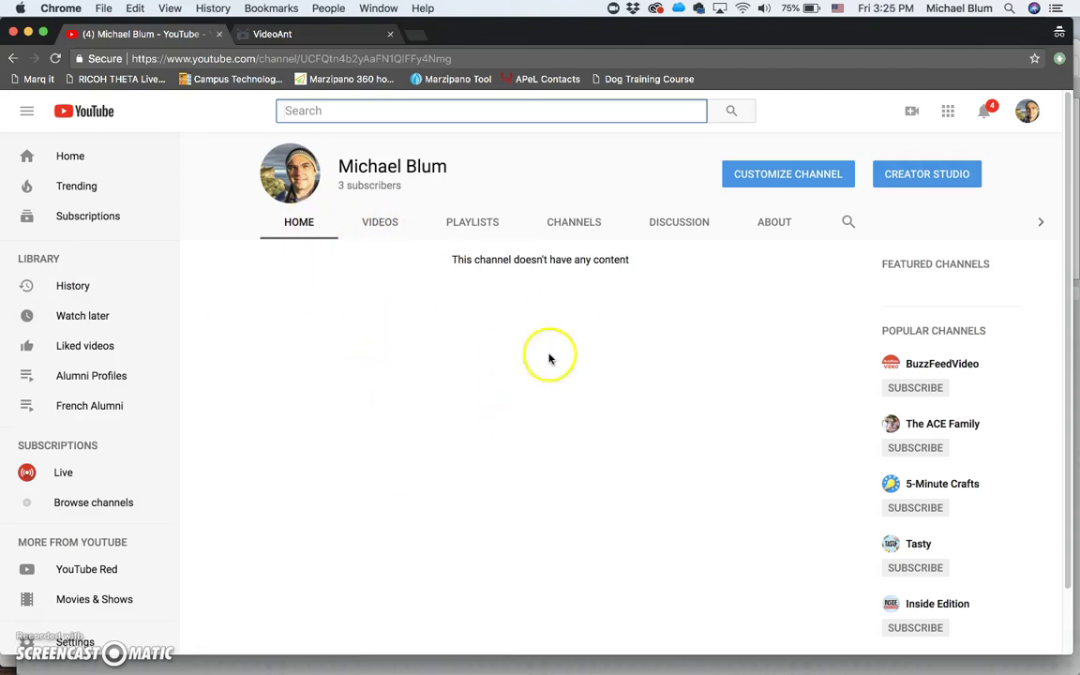
click(380, 225)
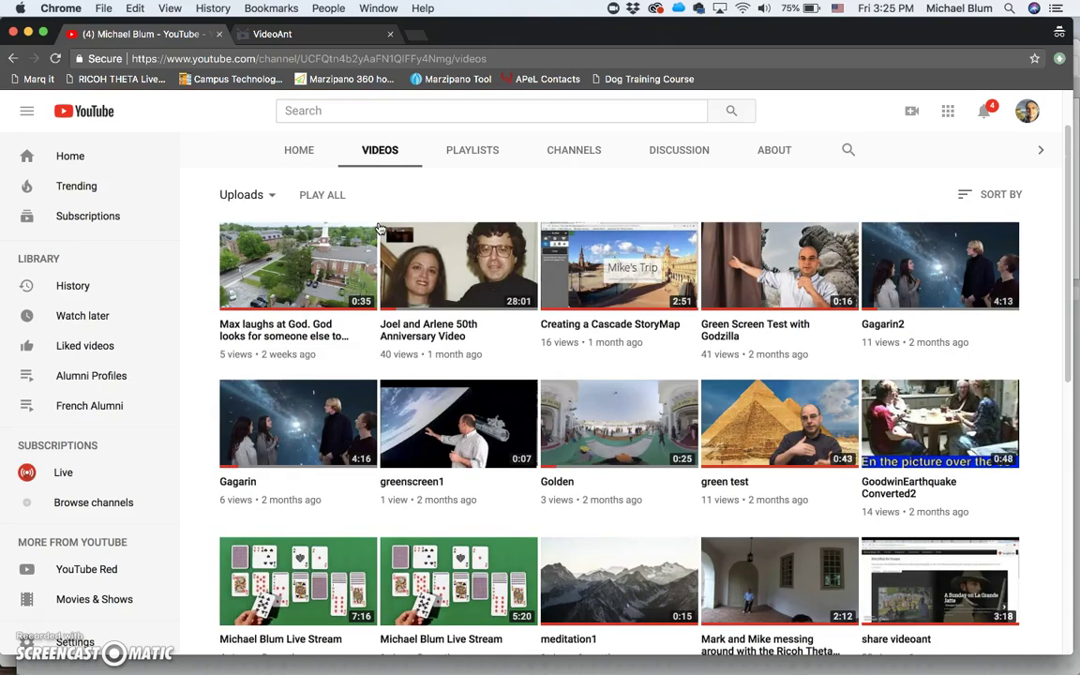
click(273, 277)
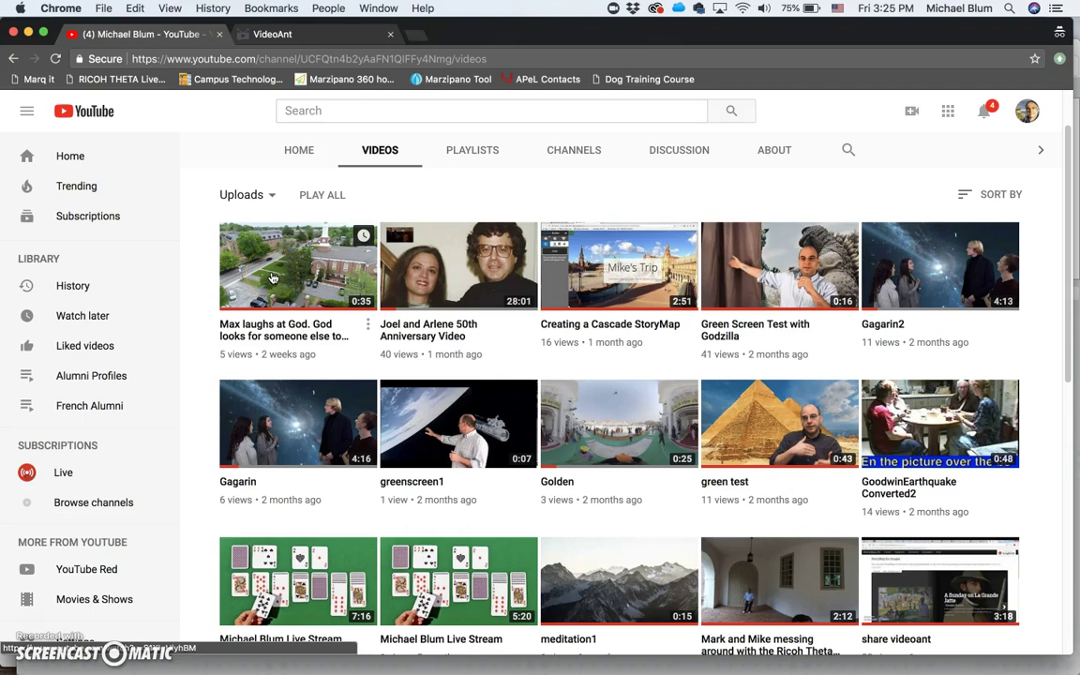
click(273, 277)
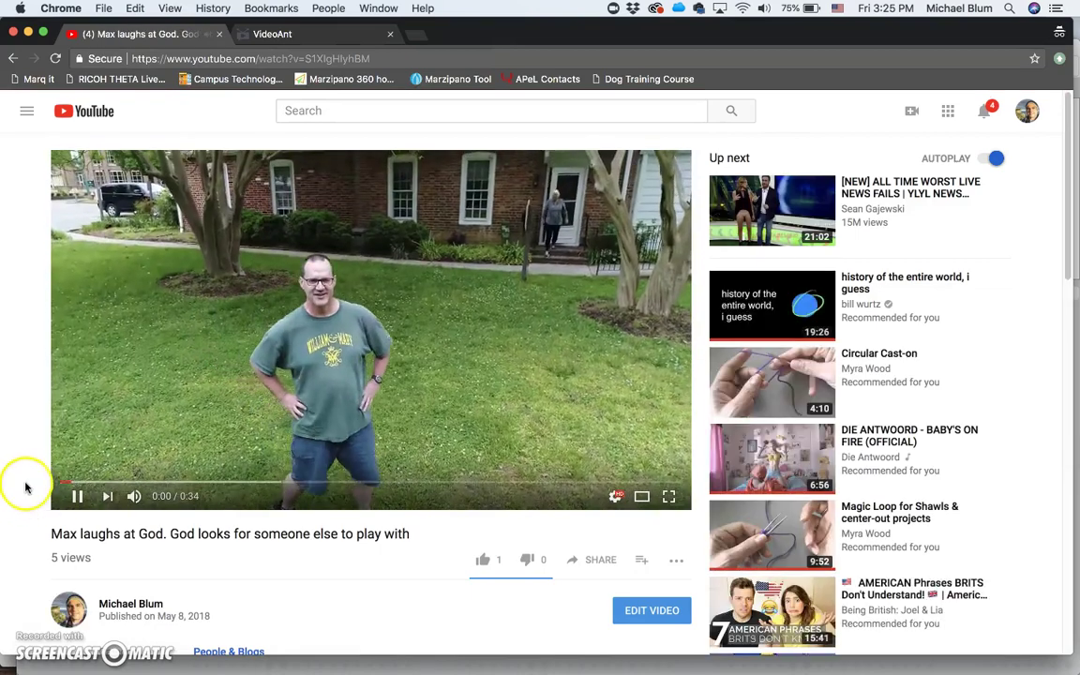
click(79, 498)
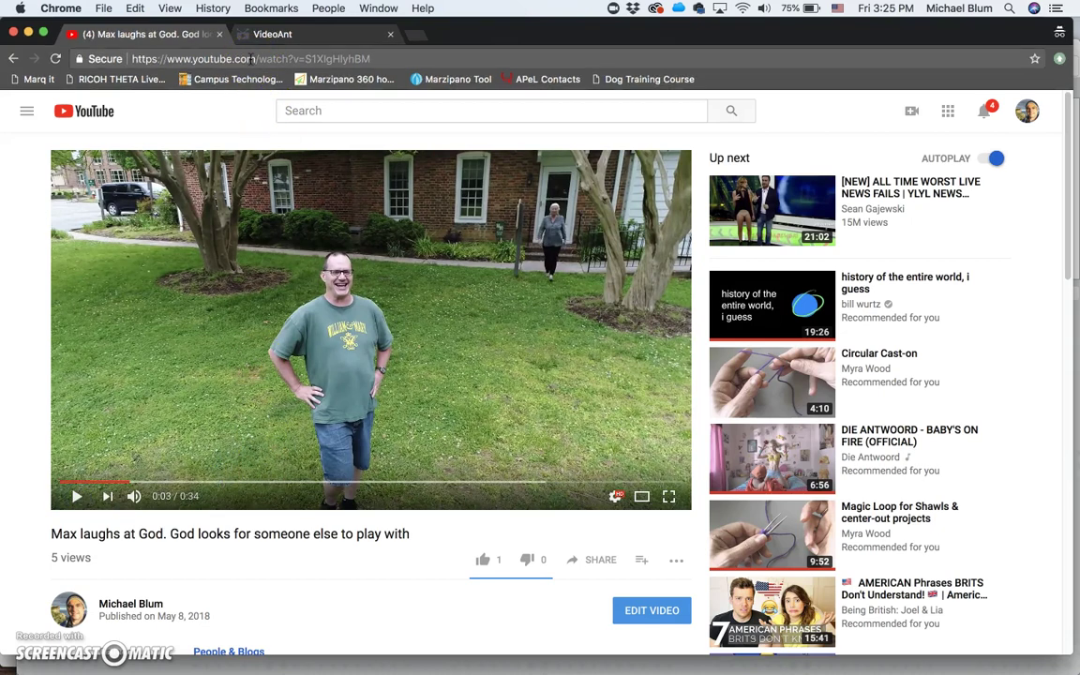
click(251, 58)
key(super+c)
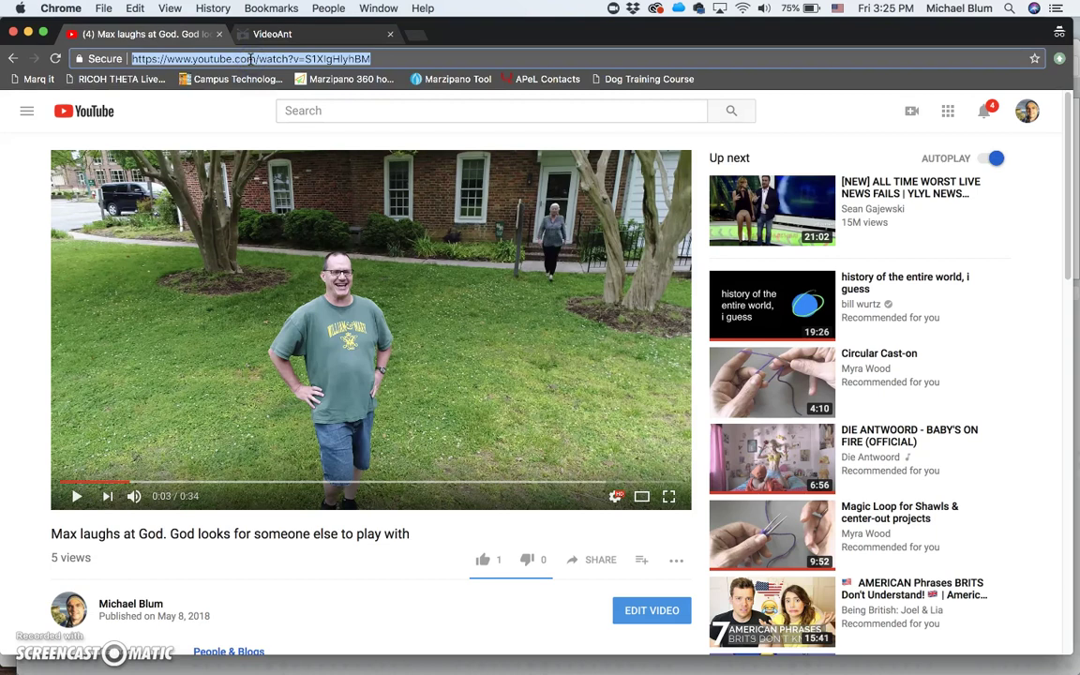
Step: Sign in to VideoAnt with the Google account and allow umn.edu access
click(292, 35)
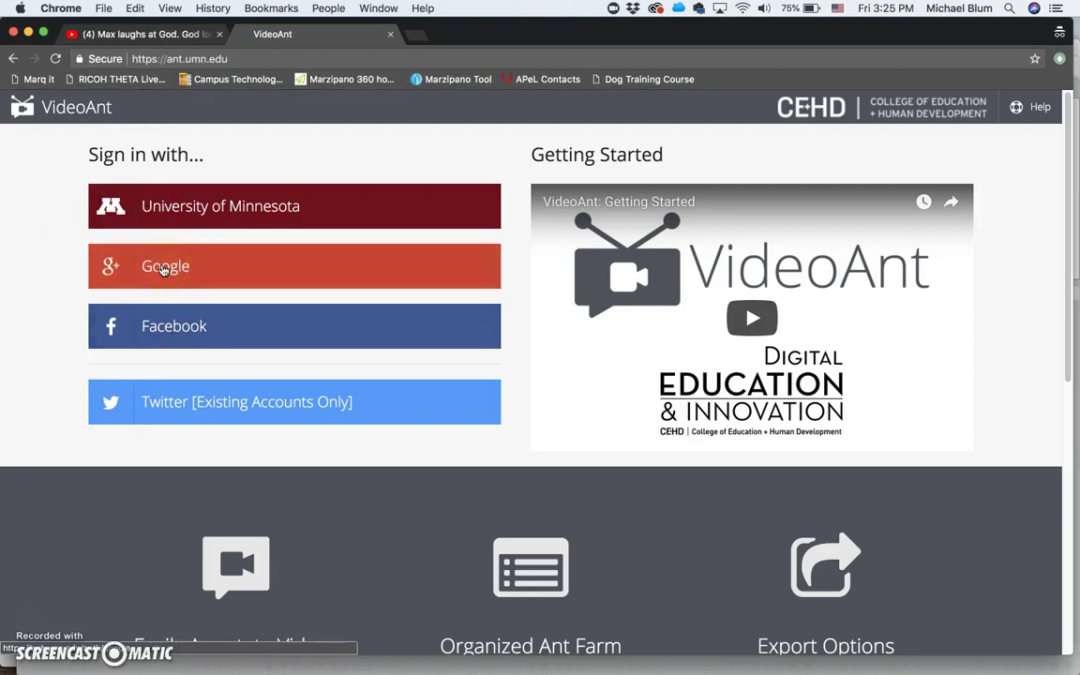
click(164, 267)
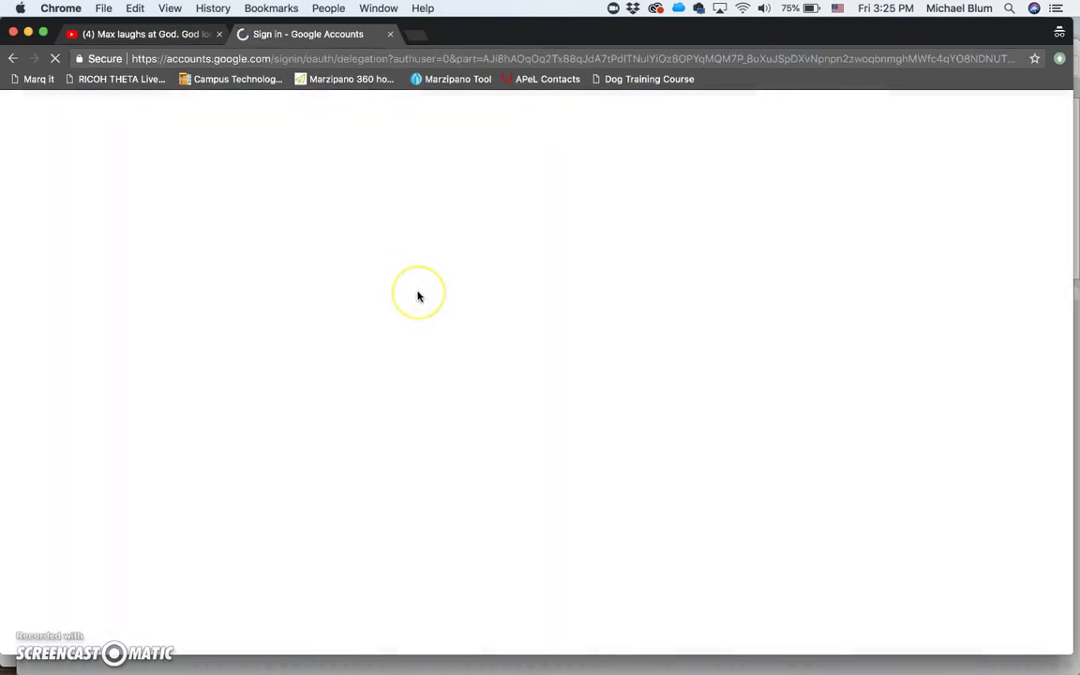
click(440, 330)
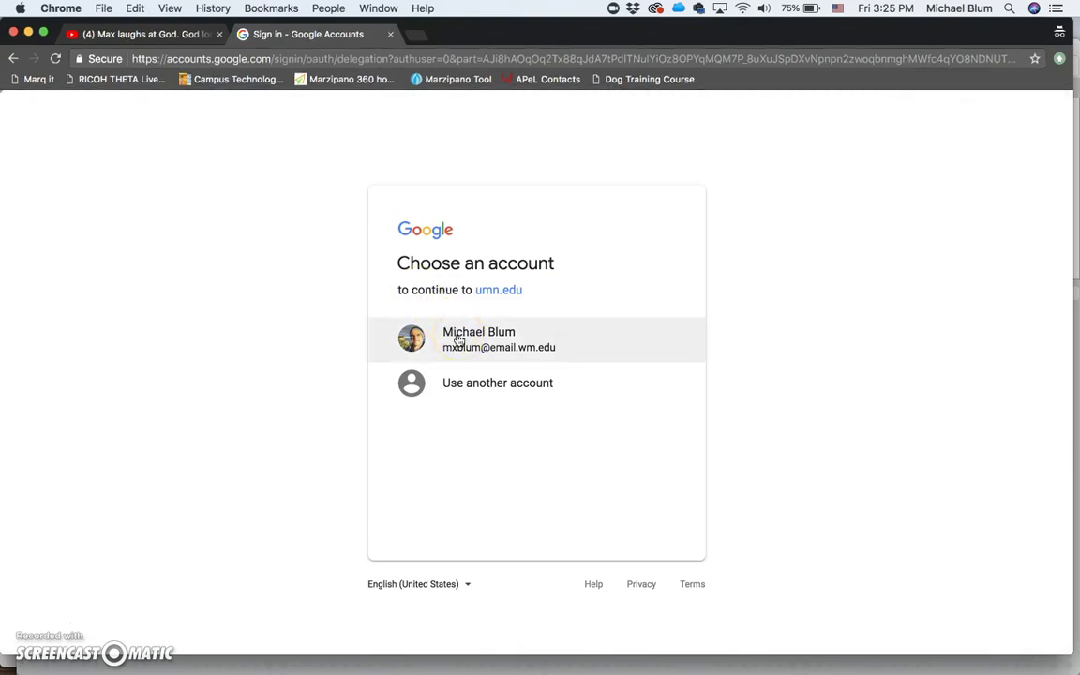
click(457, 339)
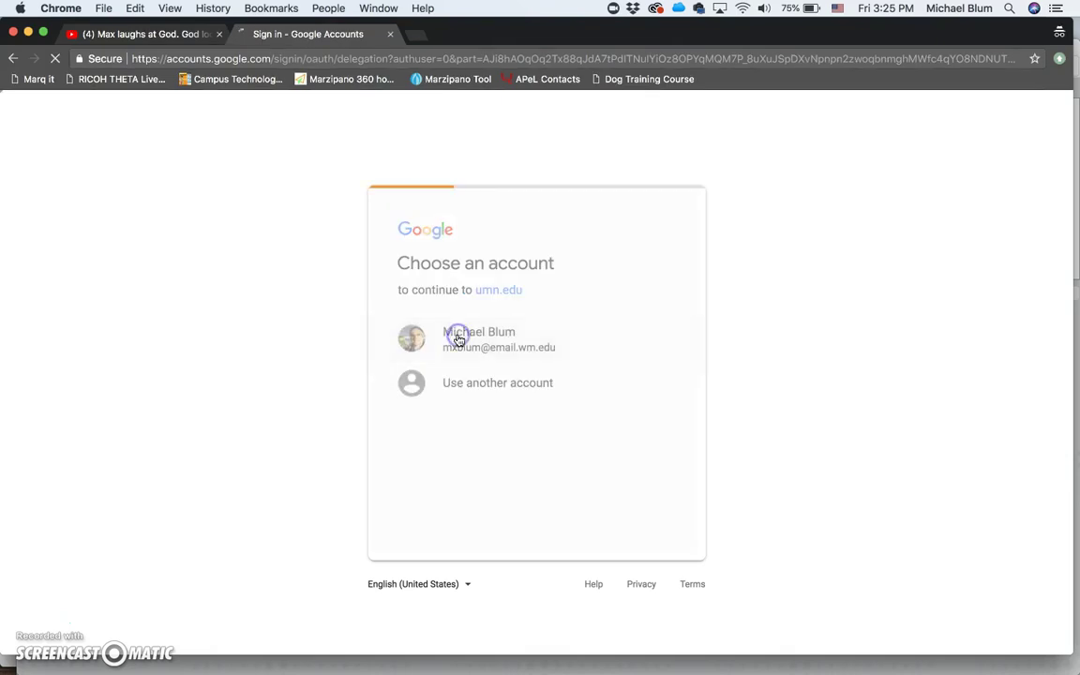
click(640, 530)
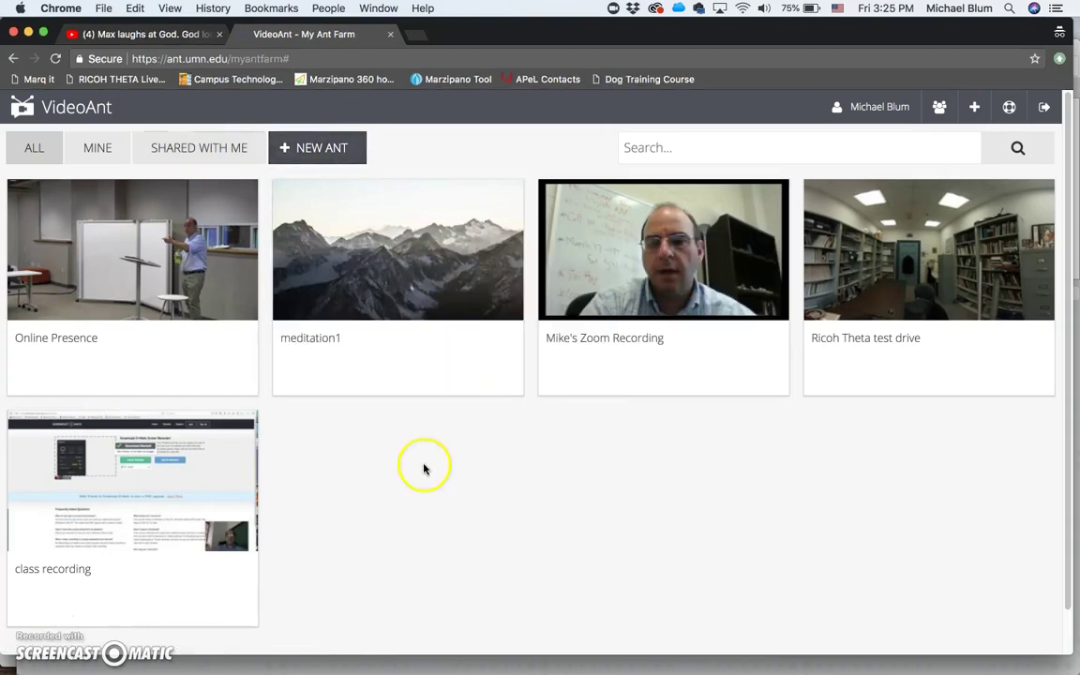
Step: Create a NEW ANT by pasting the copied YouTube video URL and loading it
click(314, 149)
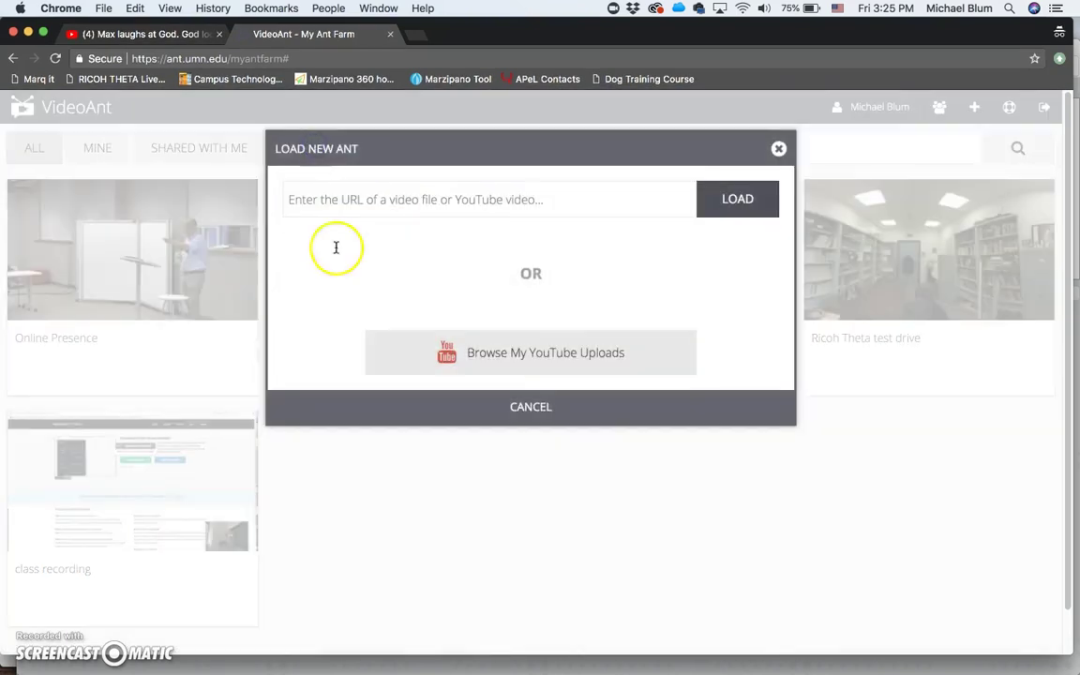
click(400, 198)
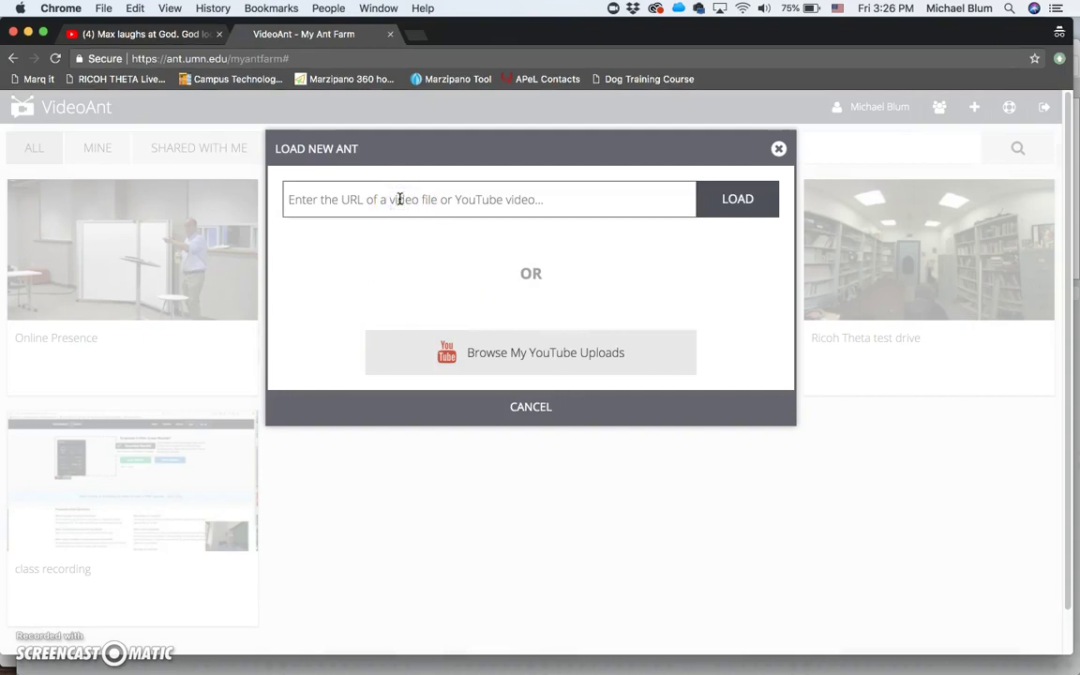
key(super+v)
click(734, 200)
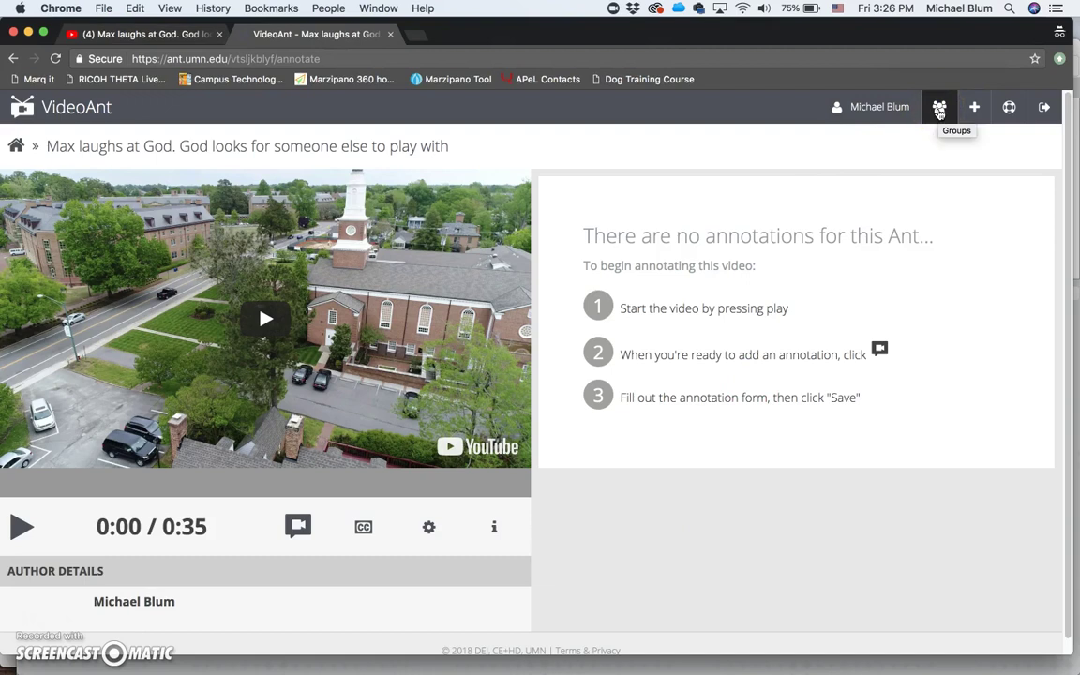
Step: Add a new group titled 'Philosophy Course' in the Groups window, then close it
click(938, 110)
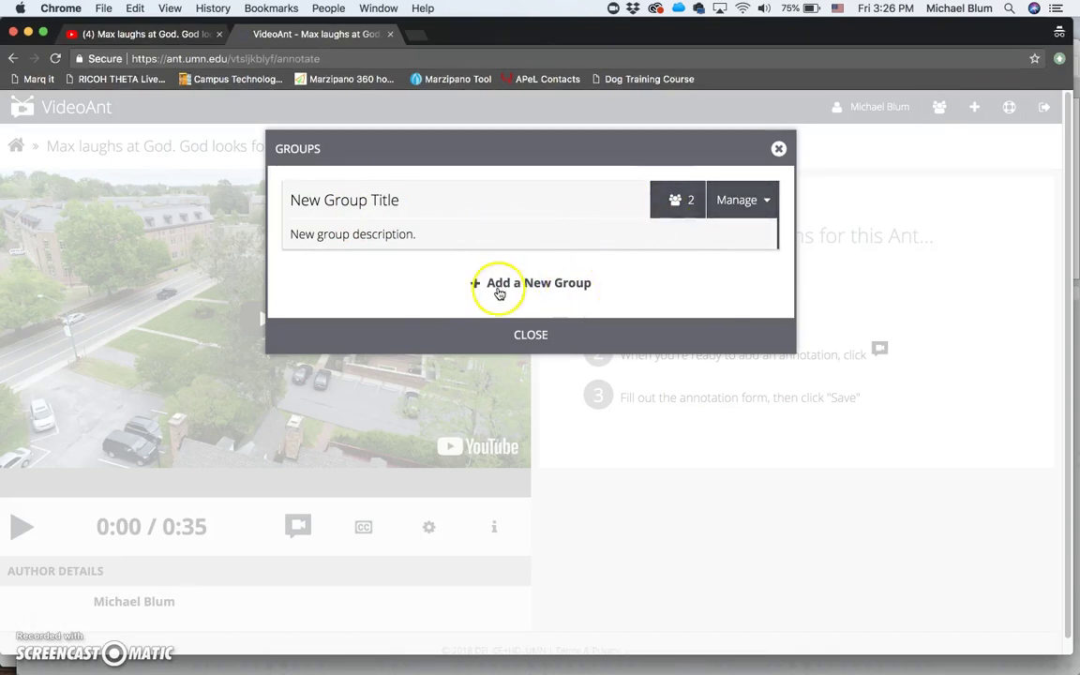
click(485, 283)
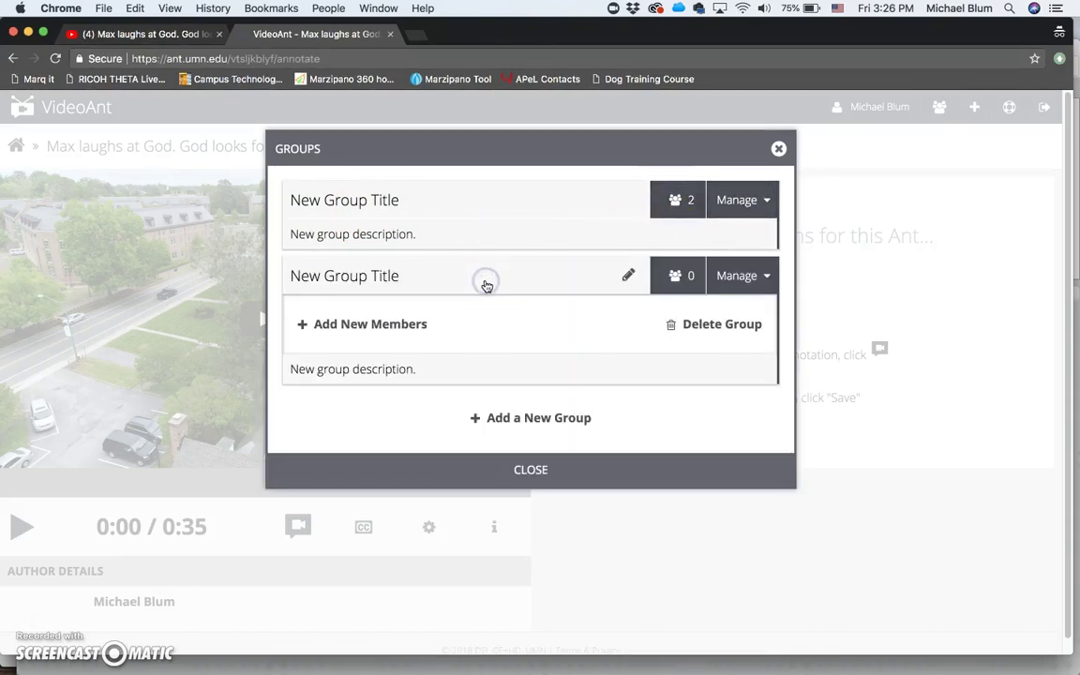
click(377, 278)
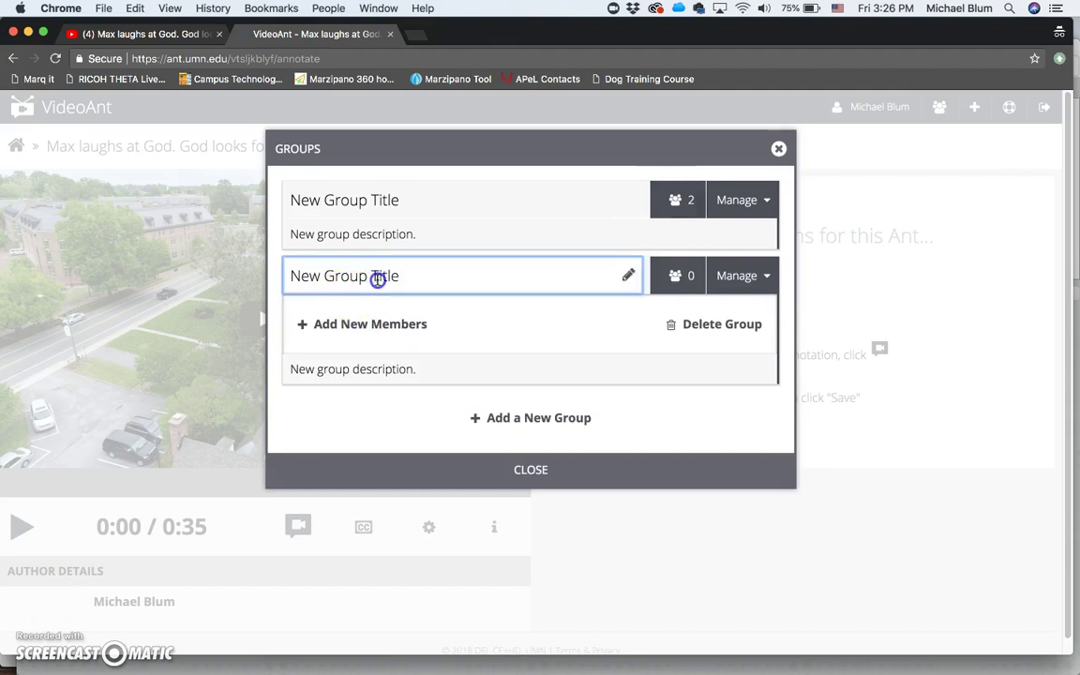
triple_click(377, 278)
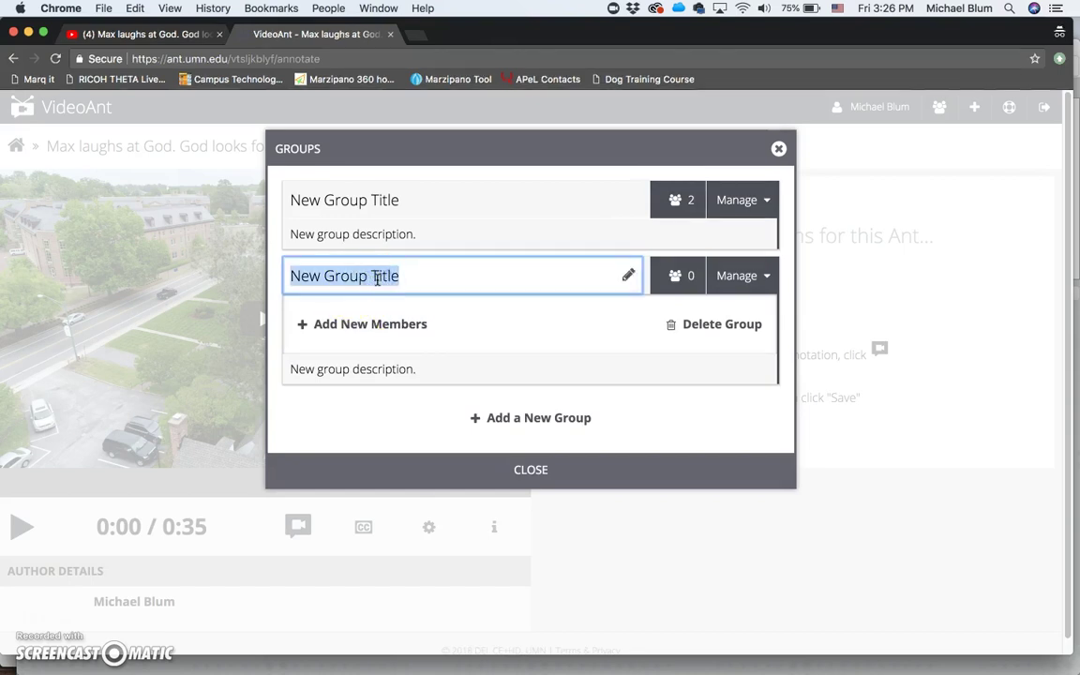
text(Philosoph)
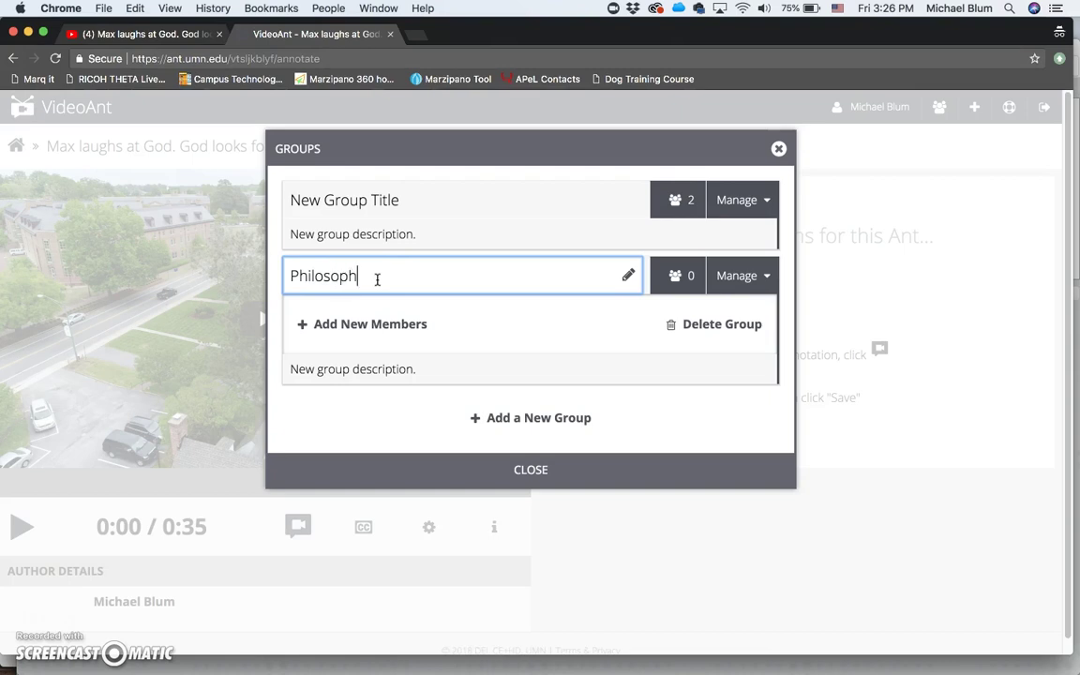
text(y Course)
click(375, 323)
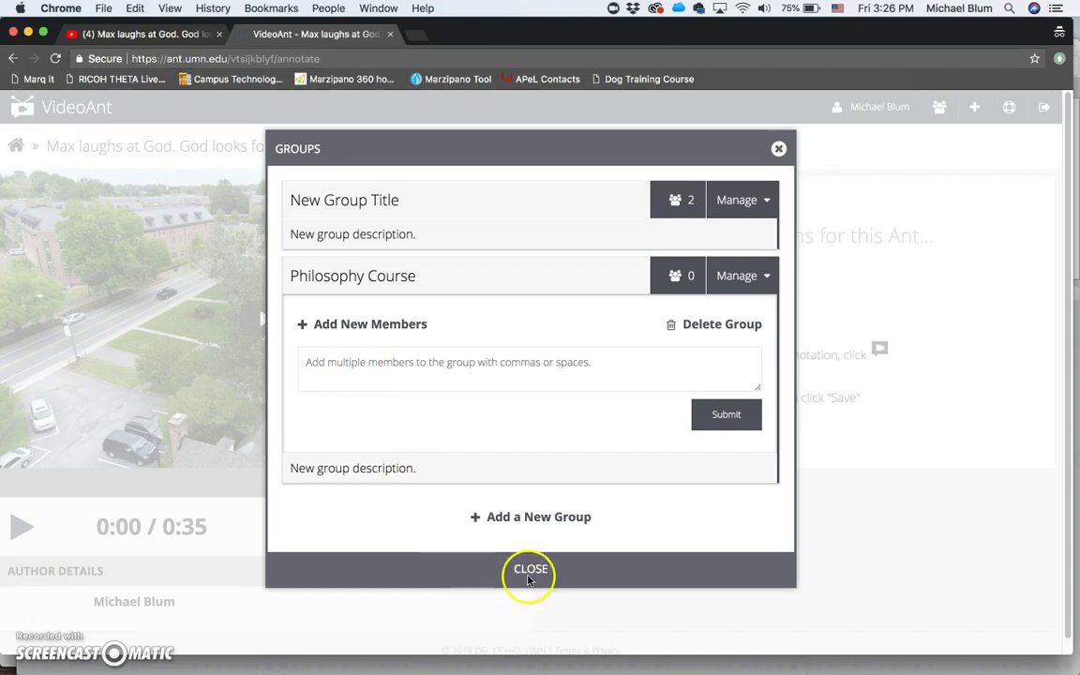
click(777, 152)
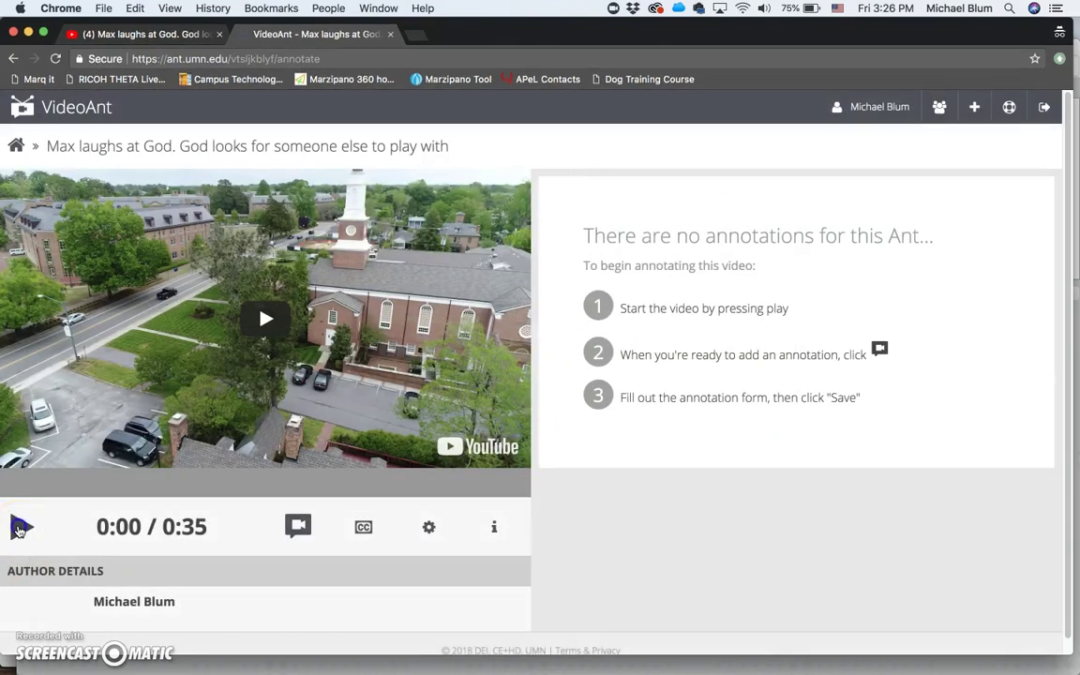
Step: Add and save the annotation 'Max is laughing' at 0:03
click(19, 529)
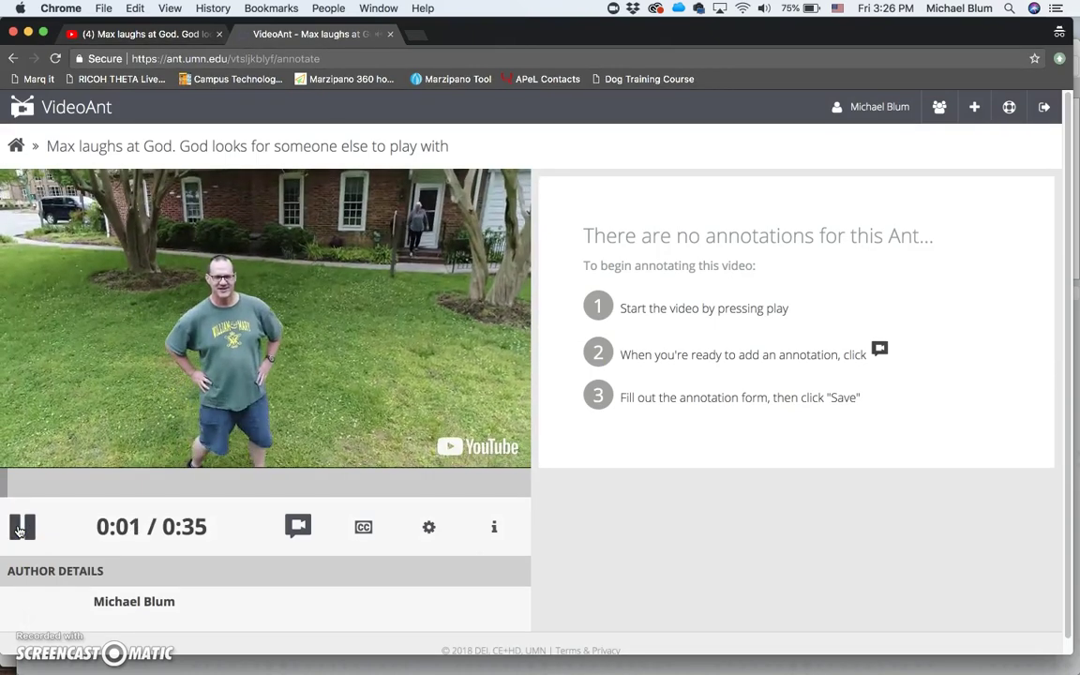
click(19, 530)
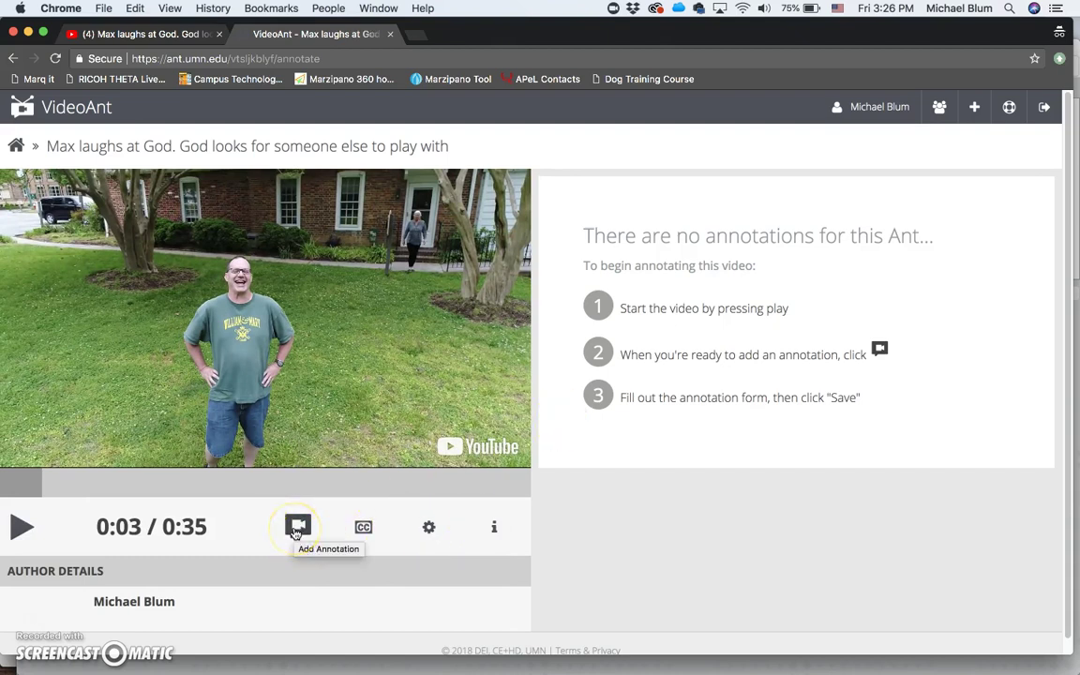
click(297, 526)
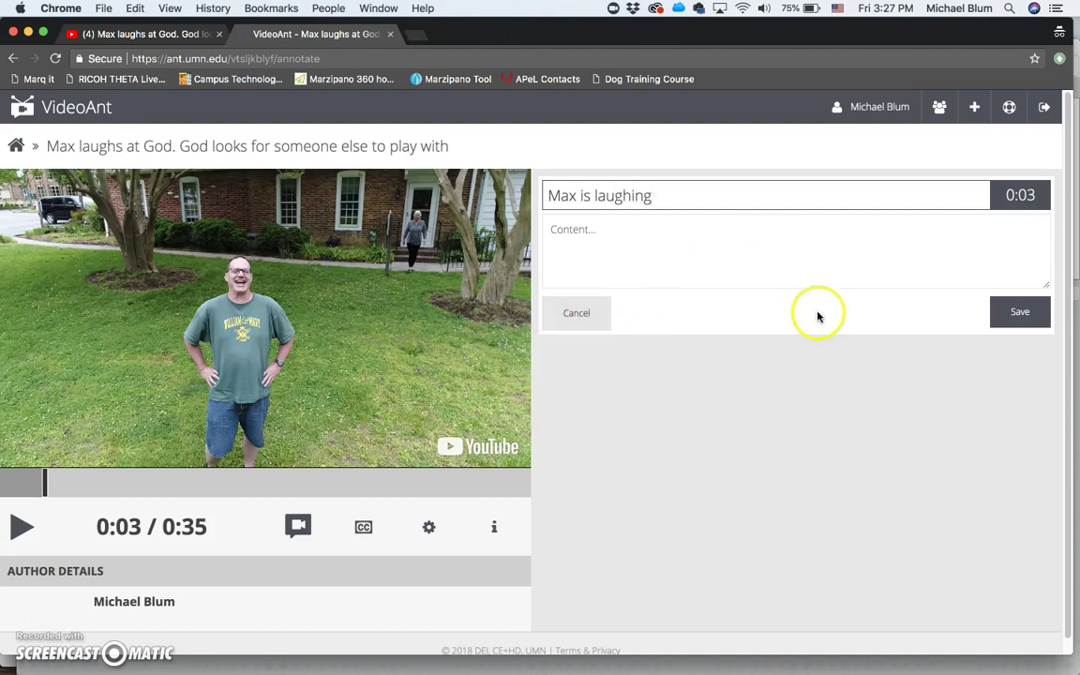
click(1014, 313)
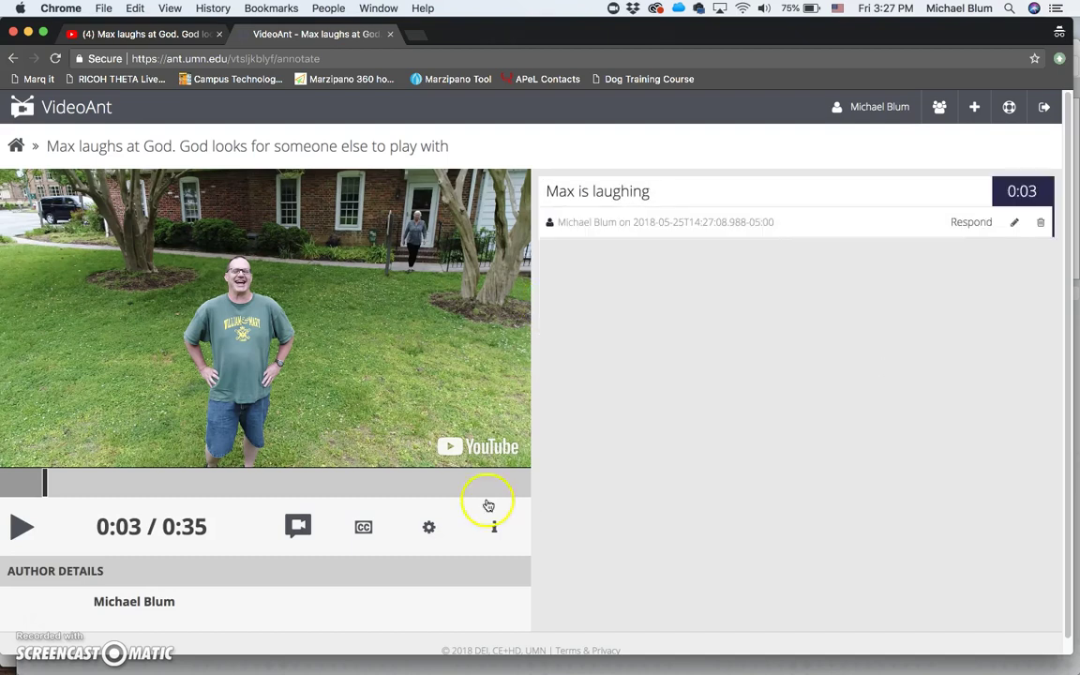
Step: Add and save the annotation 'Cleared the trees' at 0:12, then pause at 0:14
click(20, 526)
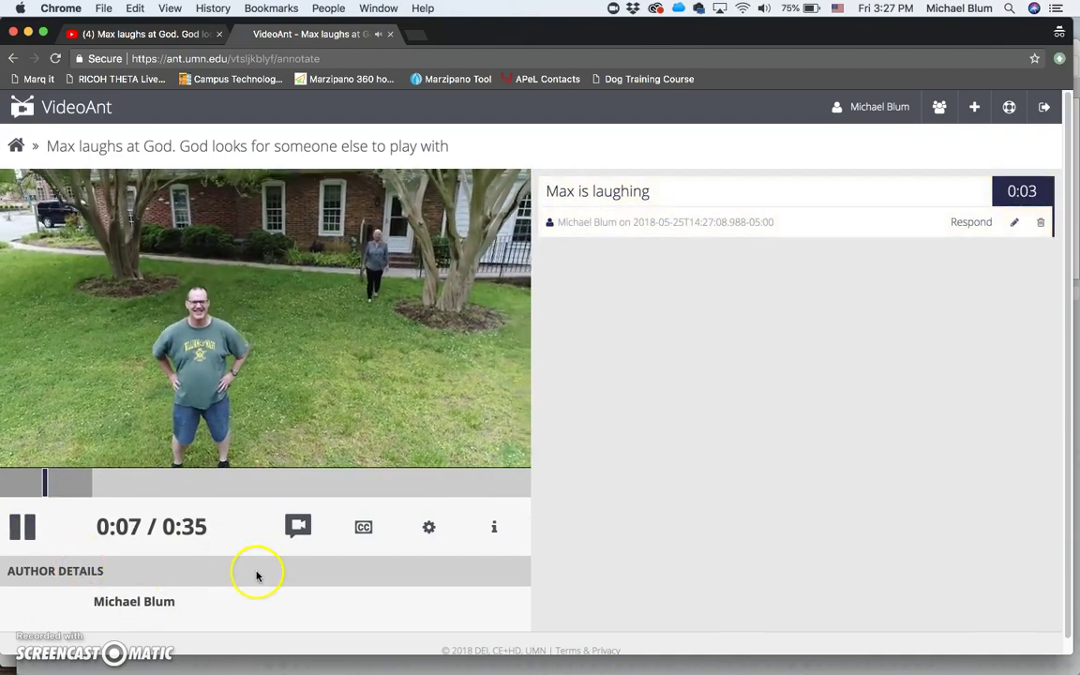
click(297, 527)
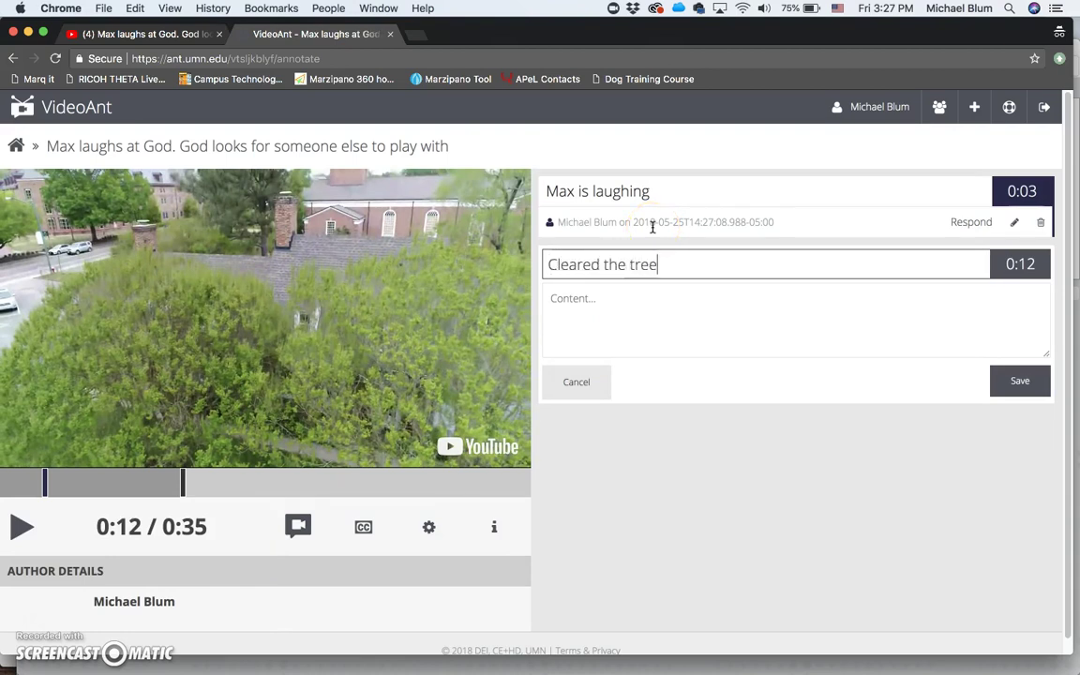
click(1016, 380)
click(21, 523)
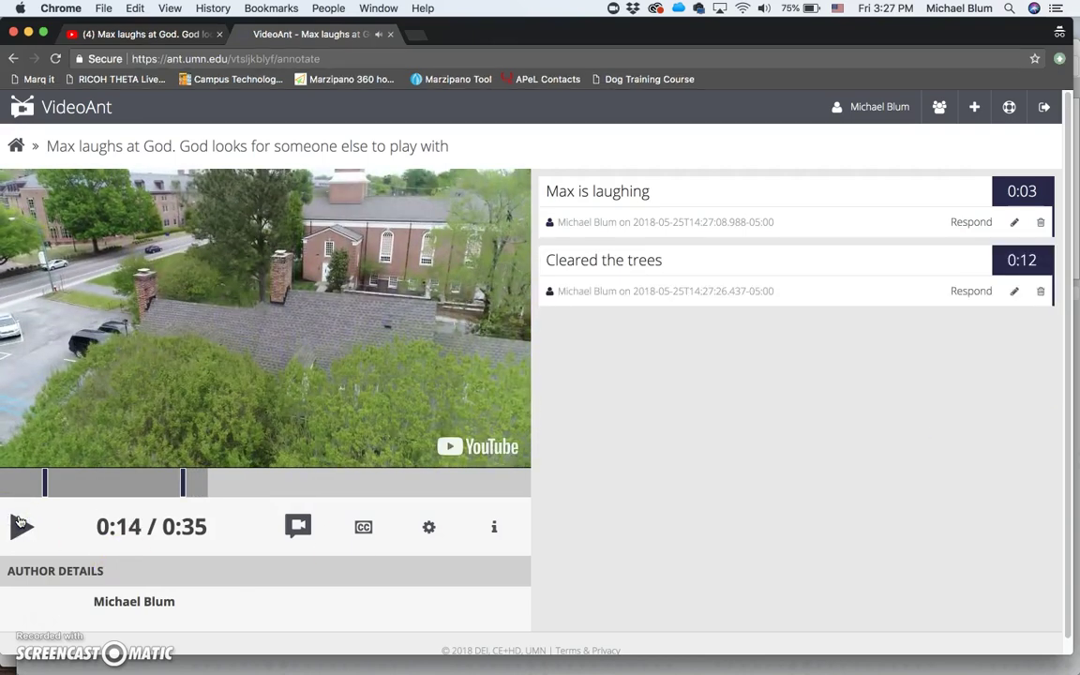